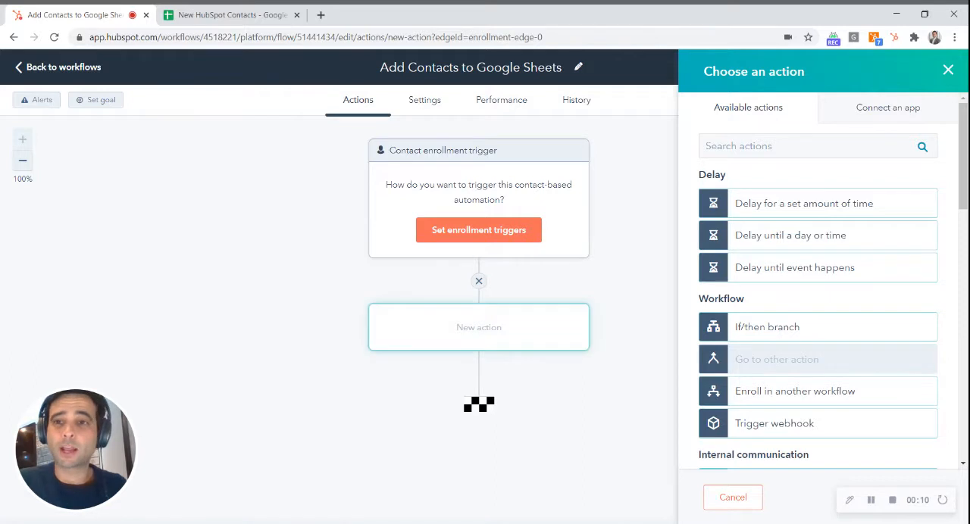
Find Google Sheets among the connectable workflow apps by searching "shee" and start connecting it.
left_click(822, 109)
left_click(773, 147)
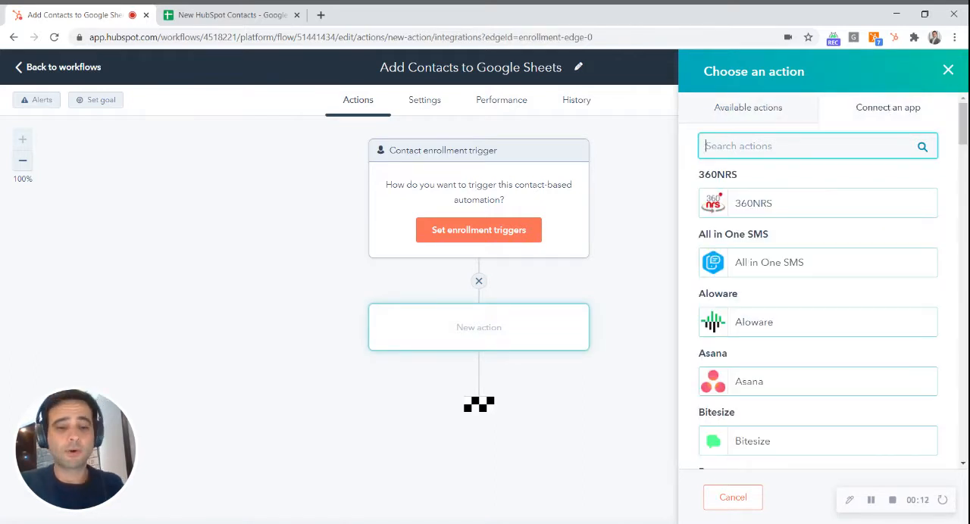
type("shee")
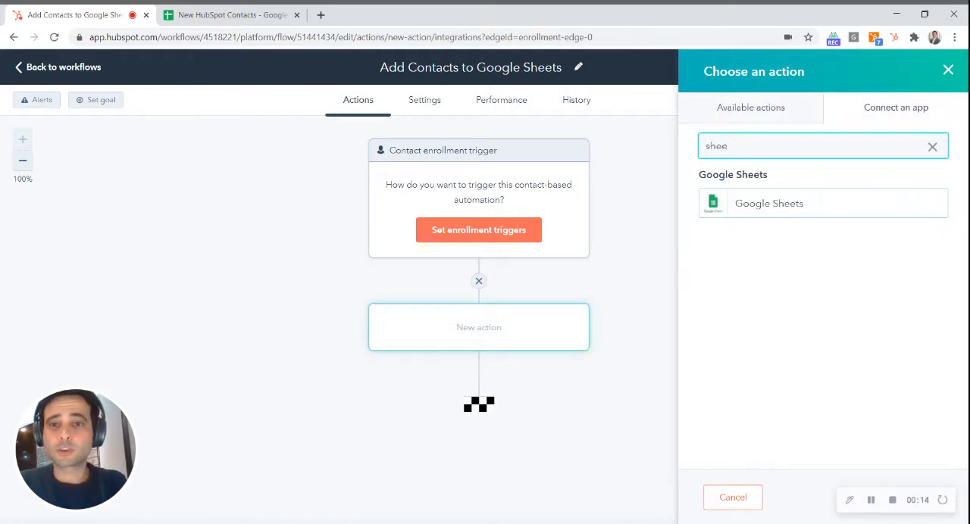
left_click(820, 212)
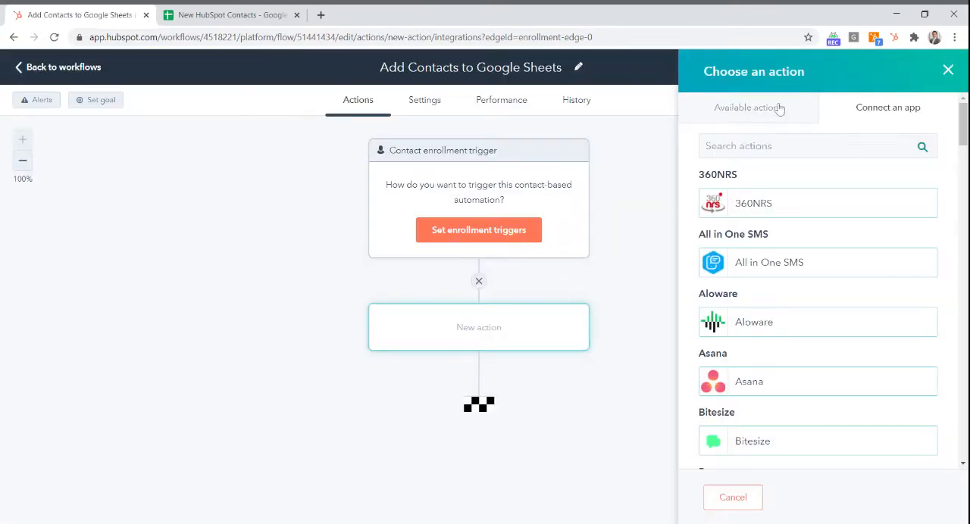
Choose the Create Google Sheet row action from the available workflow actions.
left_click(751, 109)
scroll(823, 286, "down", 10)
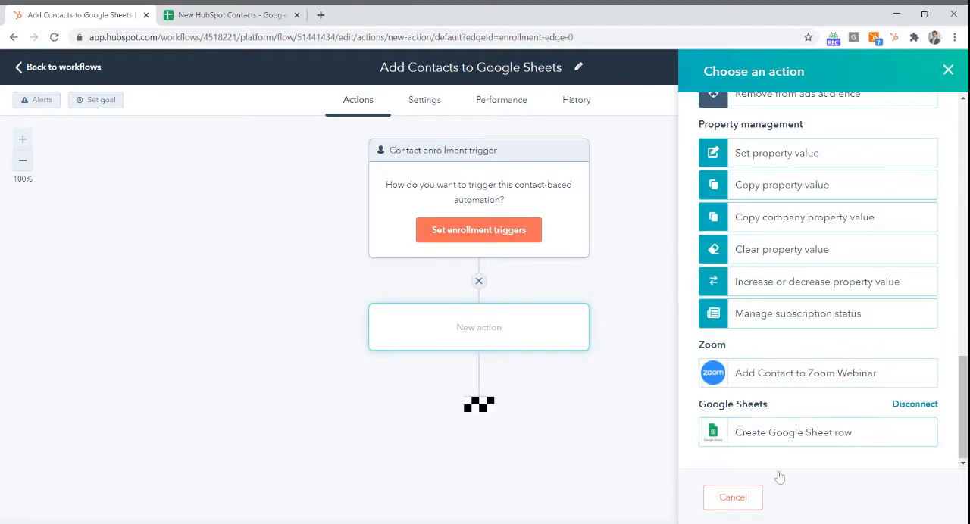
left_click(788, 433)
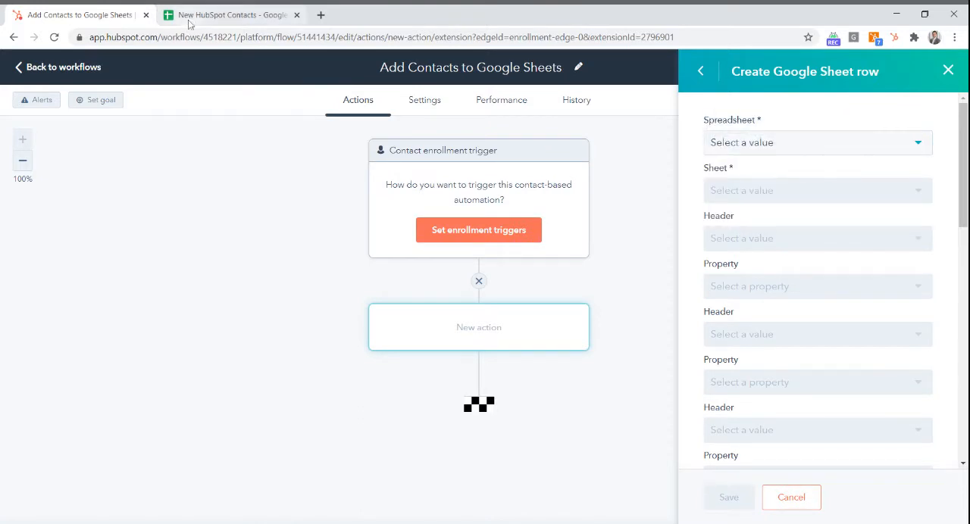
Select the New HubSpot Contacts spreadsheet and Sheet1 for the row action, and check the first header's choices.
left_click(847, 147)
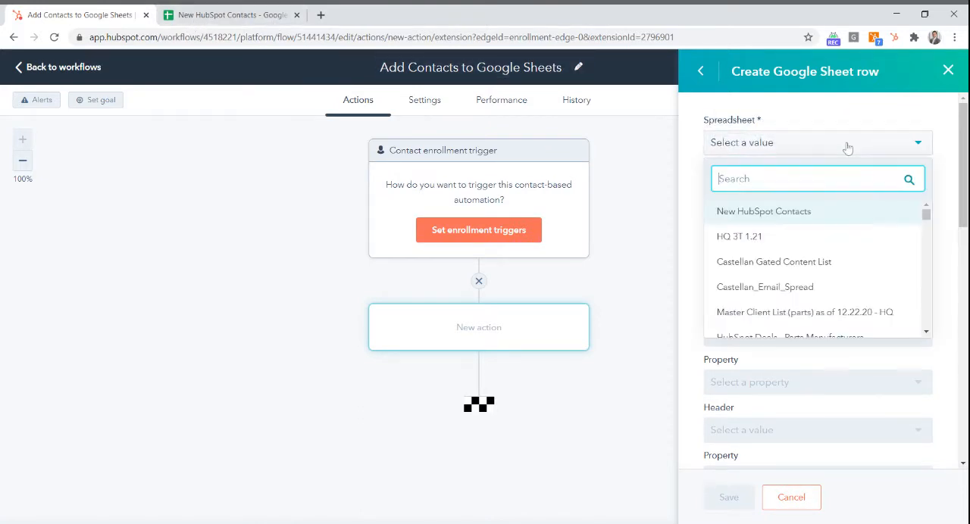
left_click(778, 213)
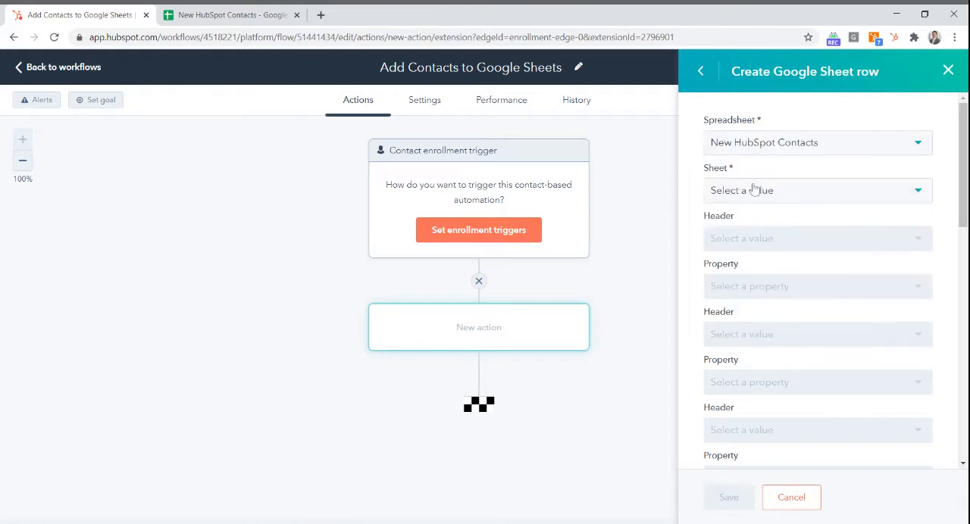
left_click(756, 191)
left_click(729, 258)
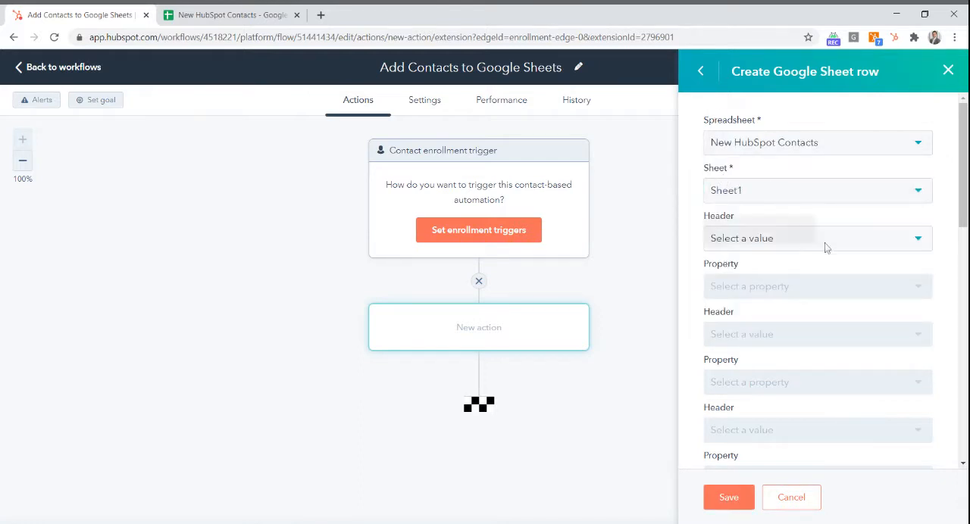
left_click(888, 250)
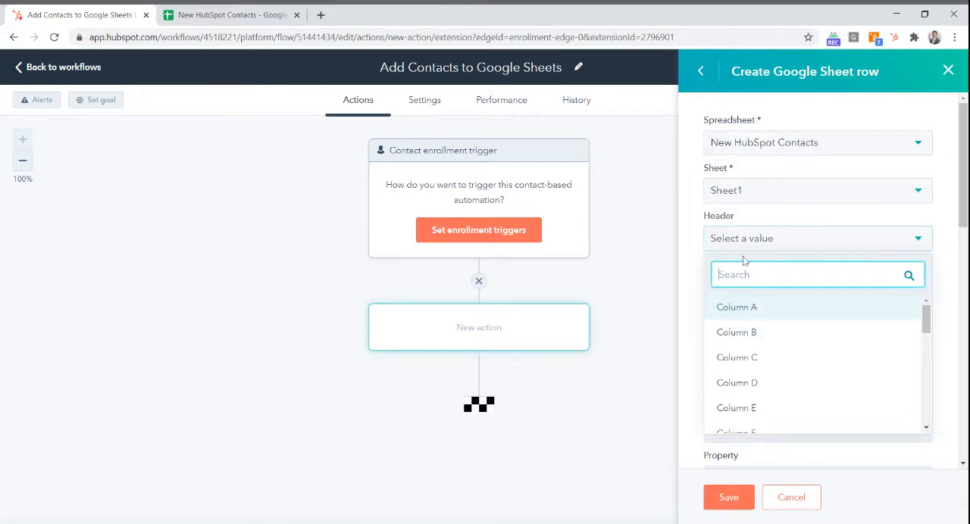
left_click(684, 231)
Switch to the New HubSpot Contacts spreadsheet in Google Sheets and enter the headers First Name in A1 and Last Name in B1.
left_click(205, 15)
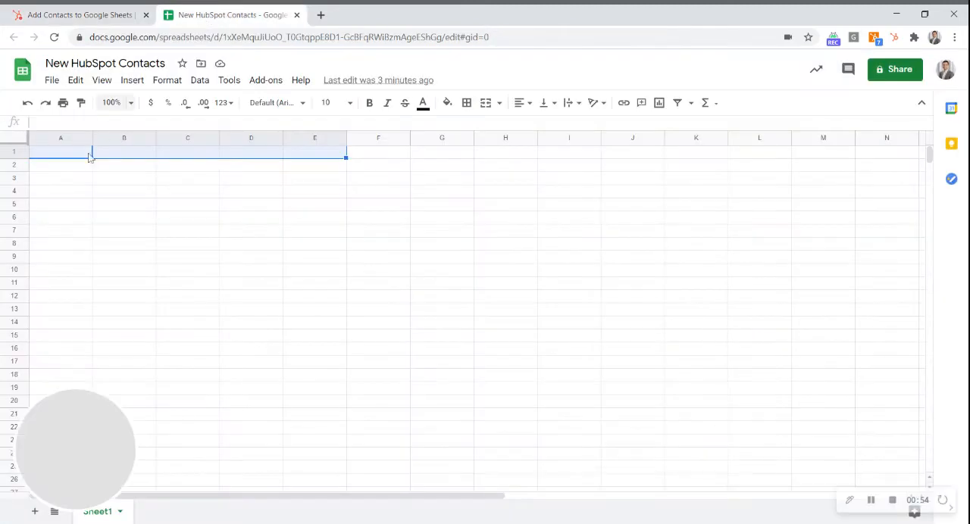
left_click(40, 156)
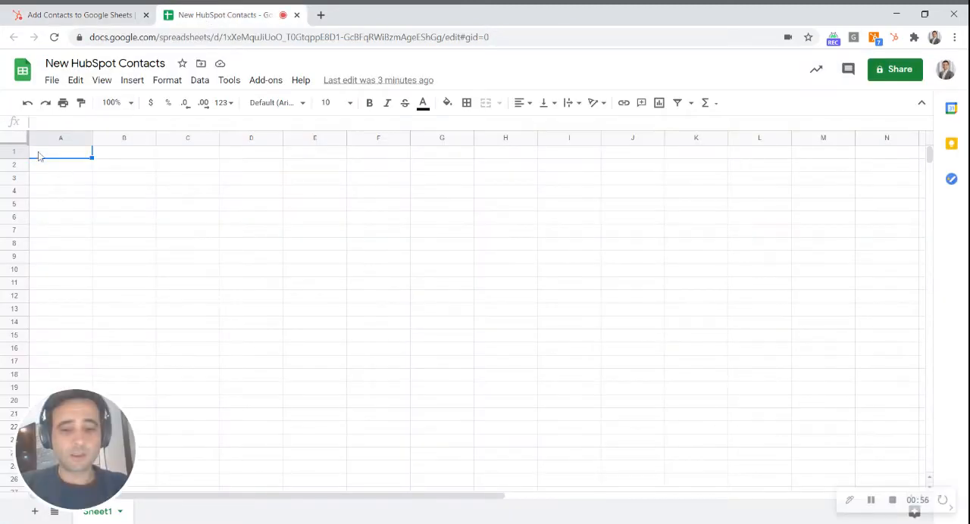
type("First Name")
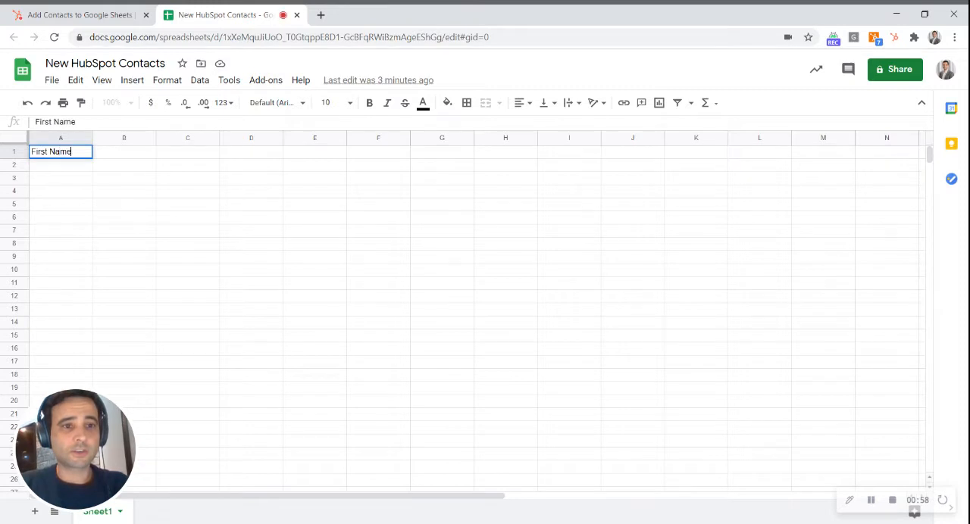
key("Tab")
type("Last Name")
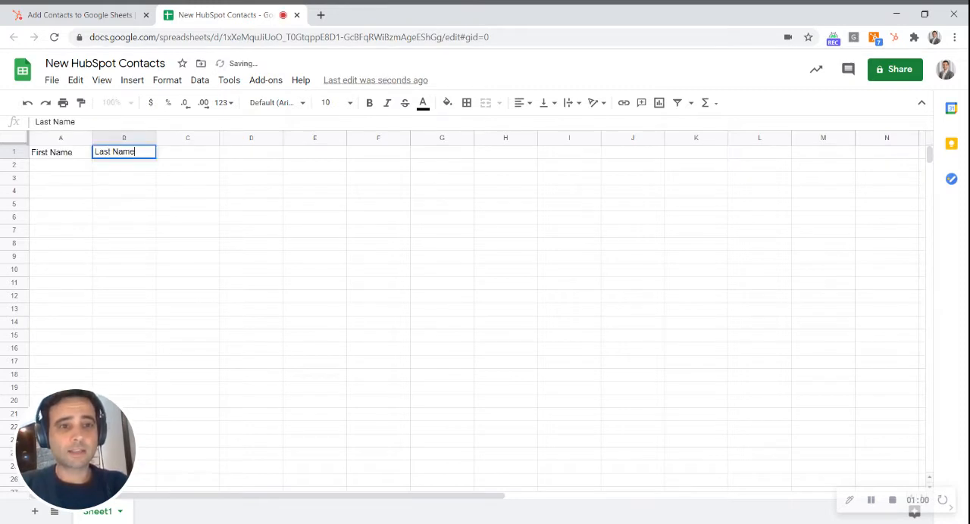
Enter the header Recent Conversion in cell C1.
key("Tab")
type("Rcen")
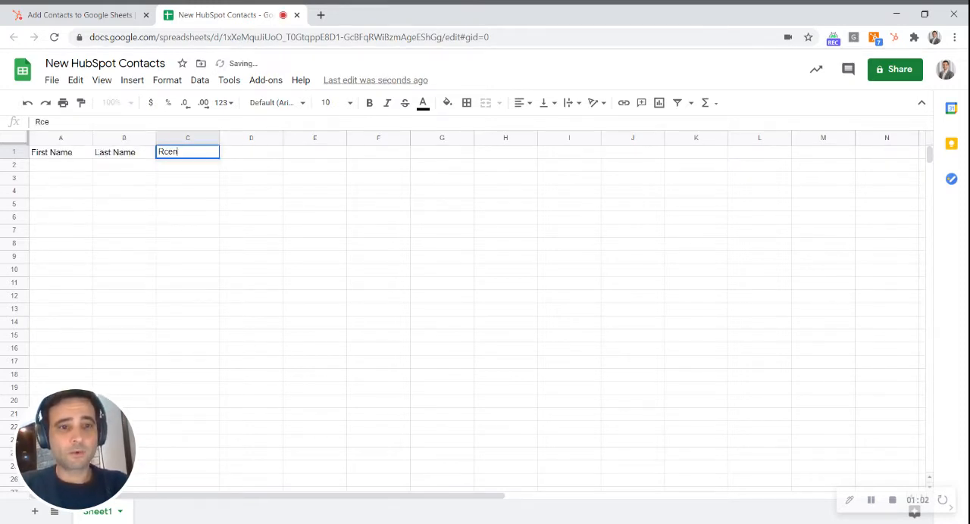
type("t")
type("ce")
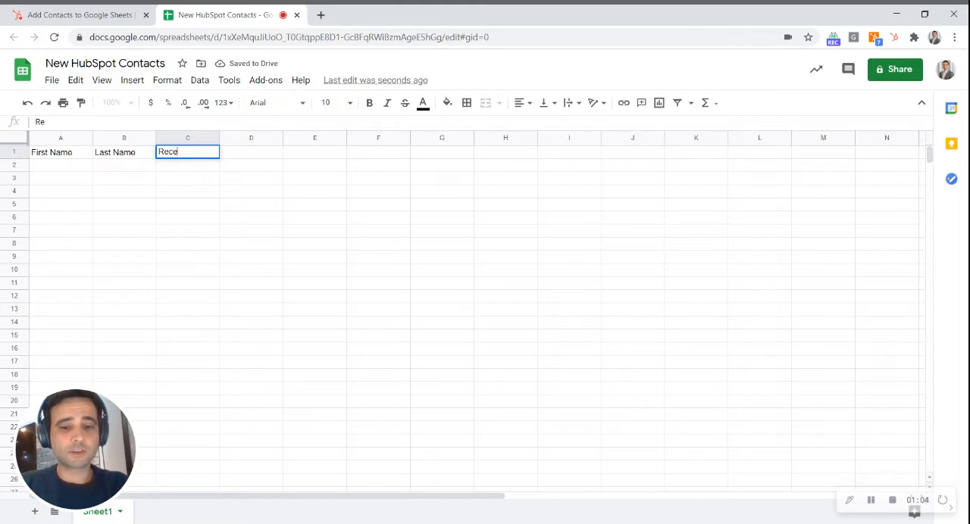
type("nt Conver")
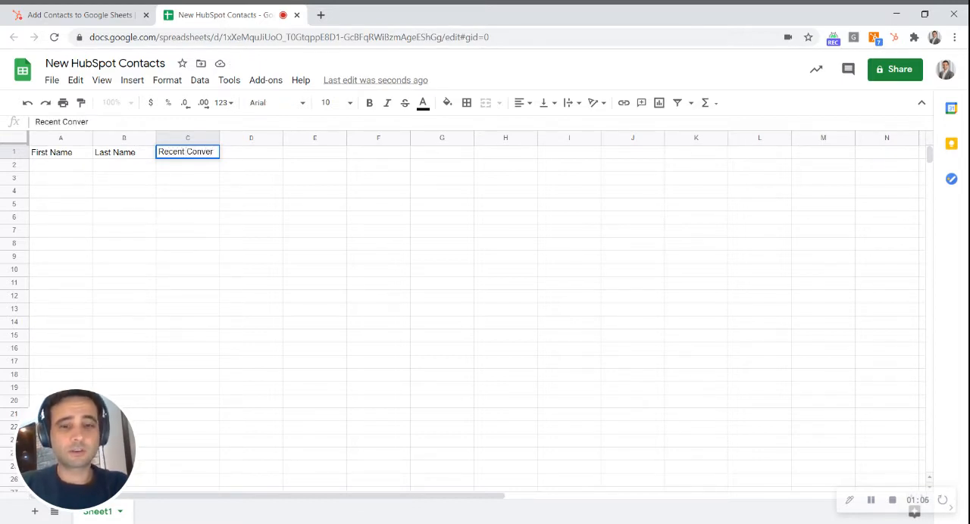
type("sion")
Enter the headers First Page Seen in D1 and Create Date in E1.
key("Tab")
type("F")
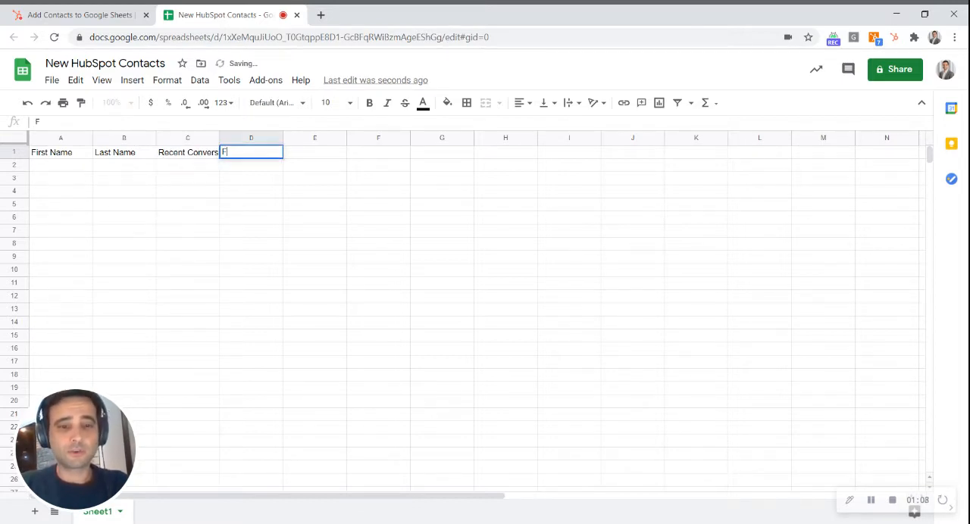
type("irst Page S")
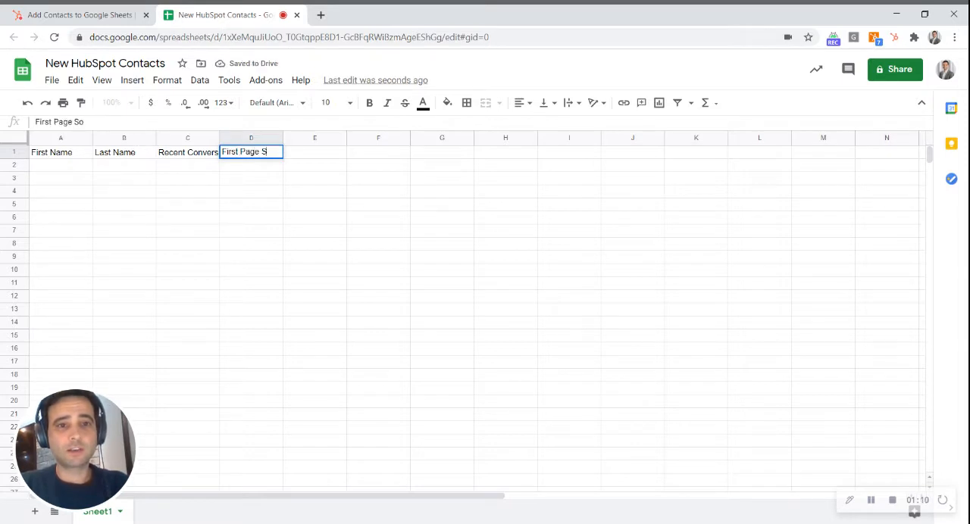
type("een")
key("Tab")
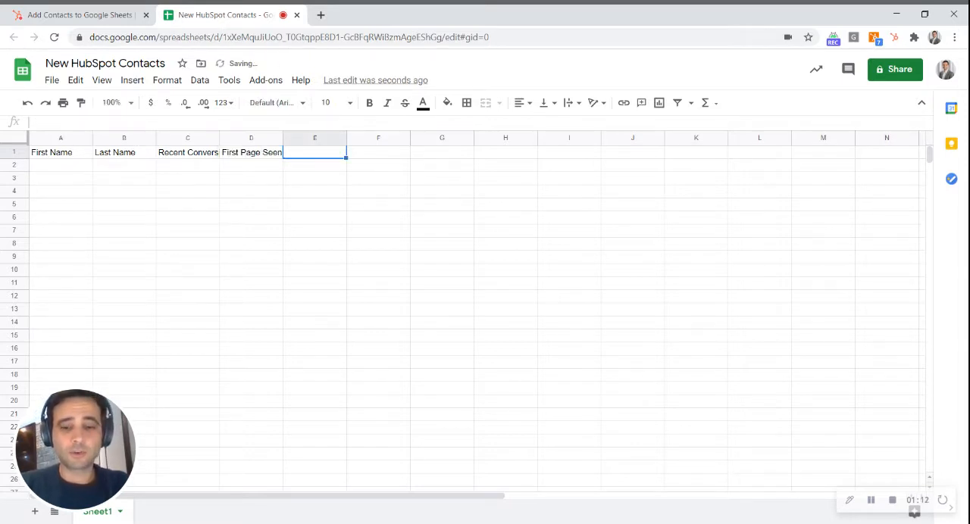
type("Create Date")
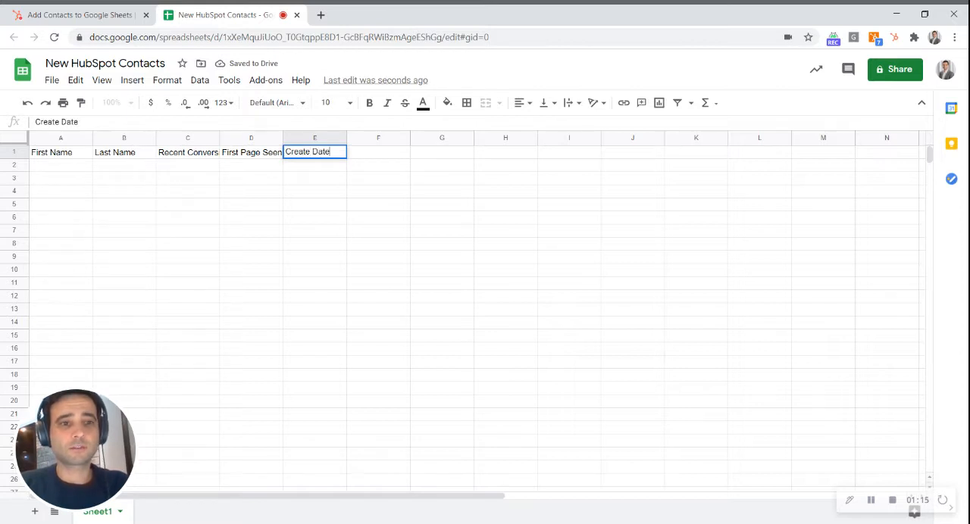
key("Return")
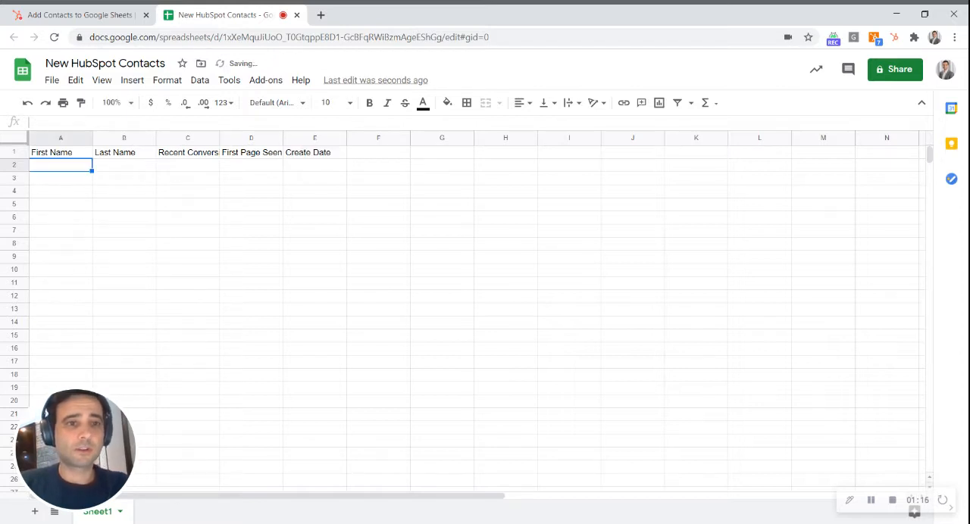
Return to the HubSpot workflow and reload the page to refresh the available sheet headers.
left_click(91, 14)
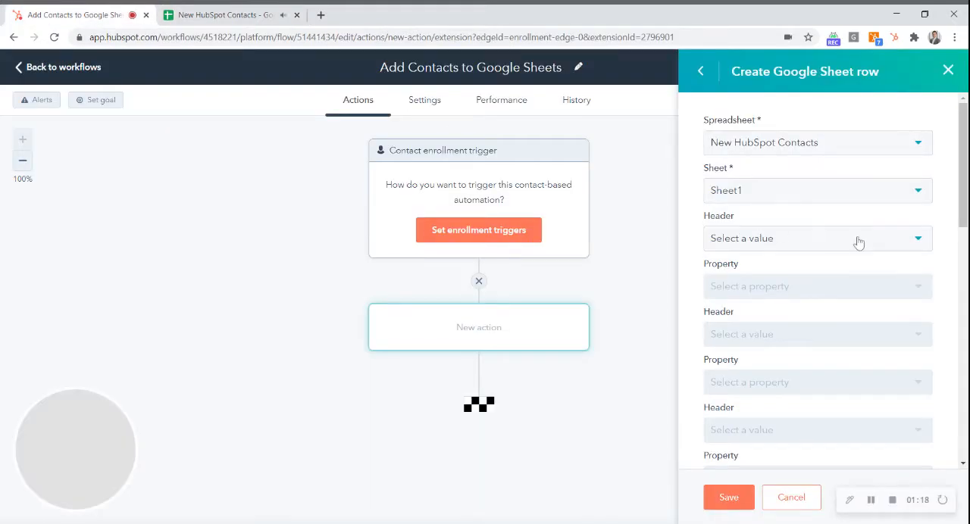
left_click(793, 240)
key("F5")
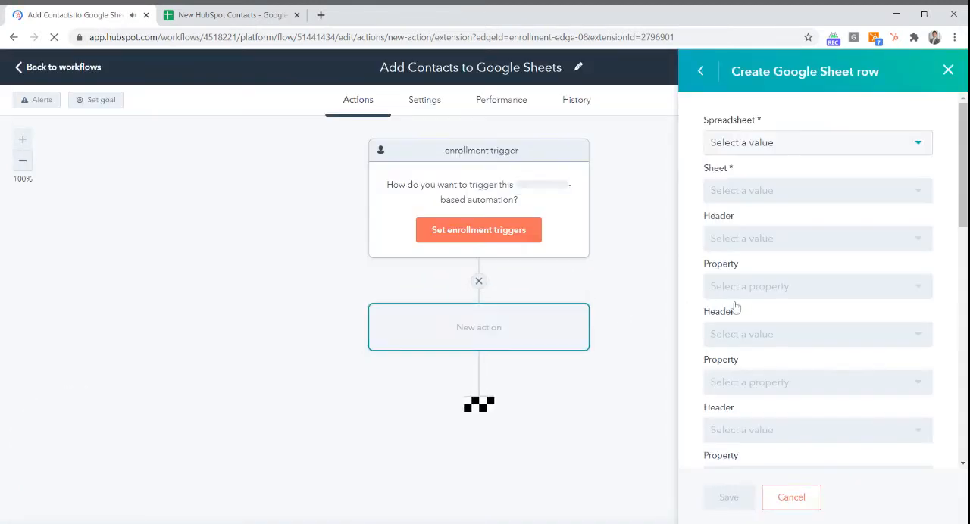
Set the row action's spreadsheet to New HubSpot Contacts and its sheet to Sheet1.
left_click(872, 147)
left_click(771, 212)
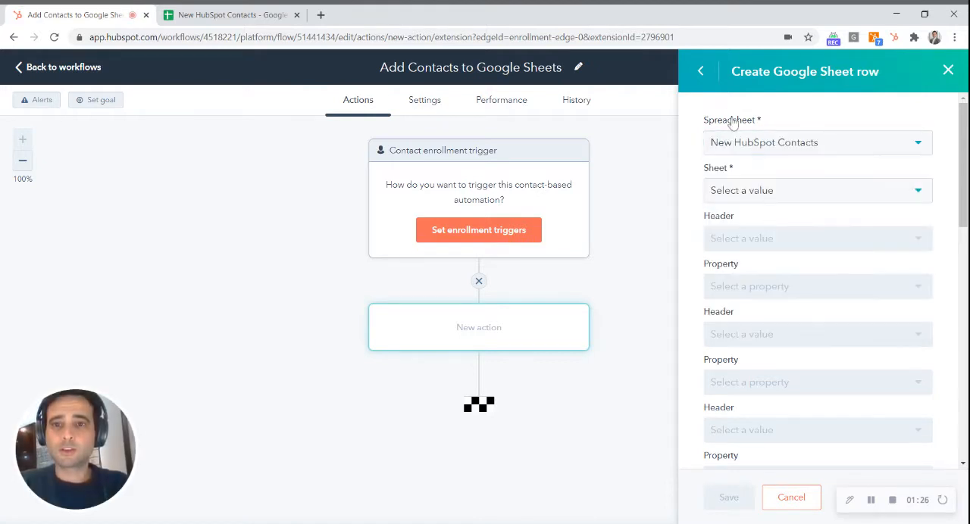
left_click(803, 191)
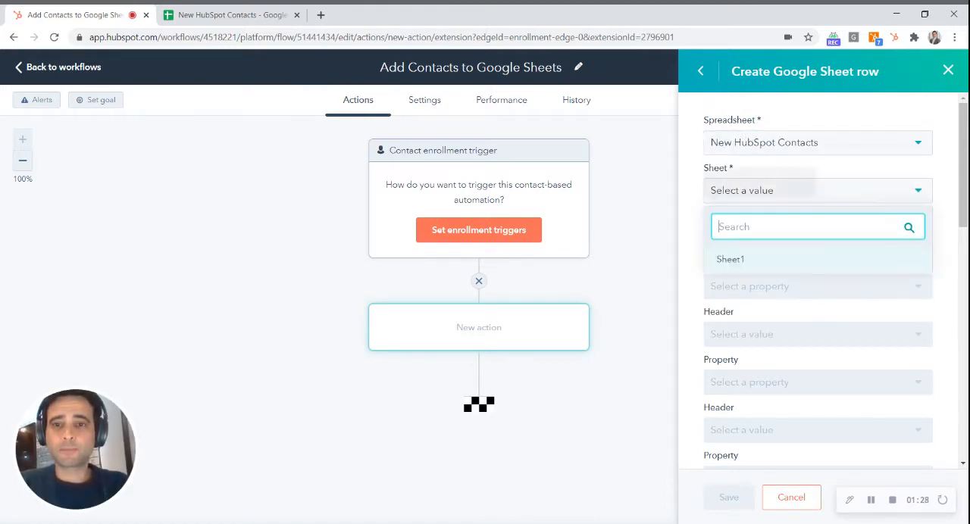
left_click(748, 261)
Map the First Name header to the First Name contact property in the first header and property pair.
left_click(878, 241)
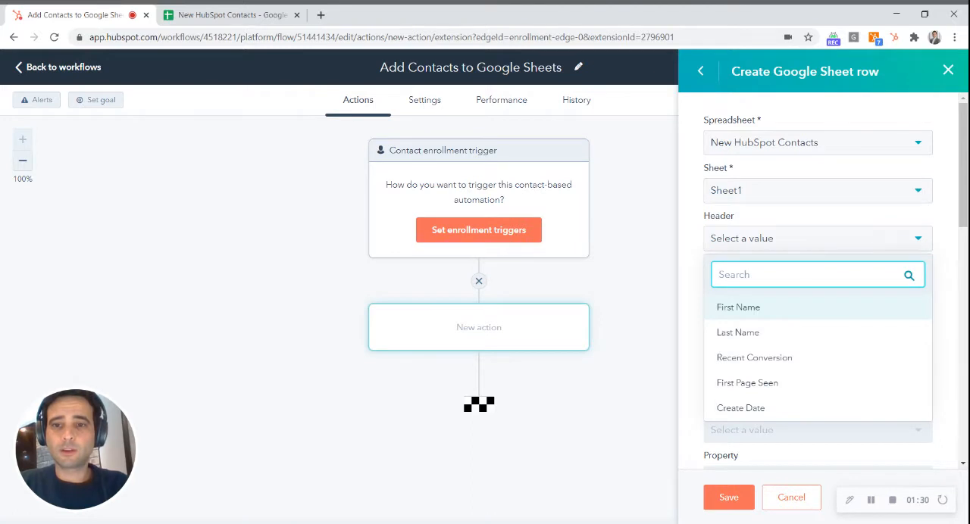
left_click(796, 308)
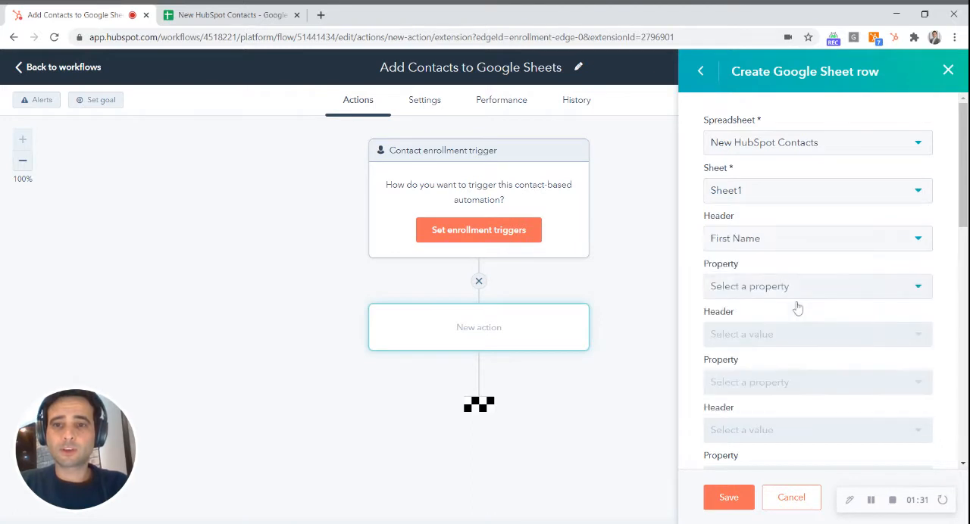
left_click(892, 291)
type("first nam")
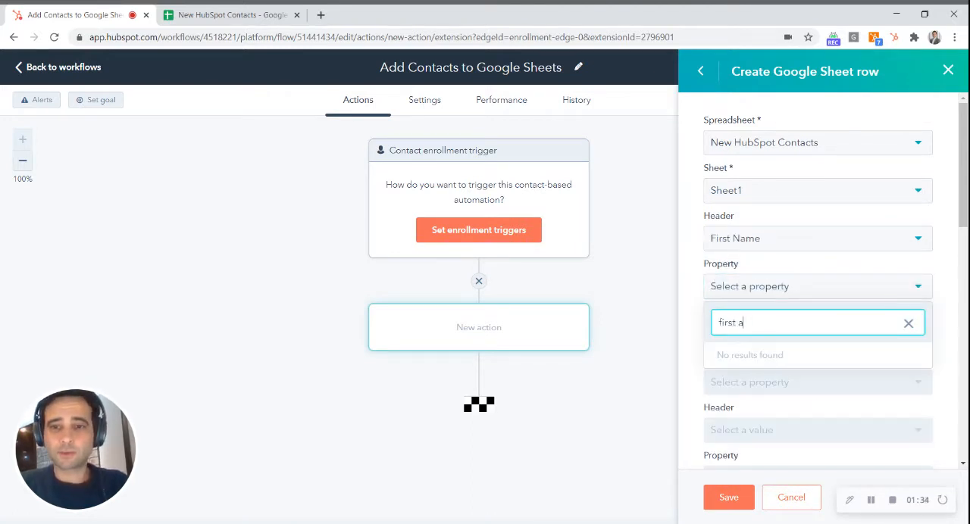
type("e")
key("Return")
Map the Last Name header to the Last Name contact property in the second header and property pair.
scroll(918, 320, "down", 1)
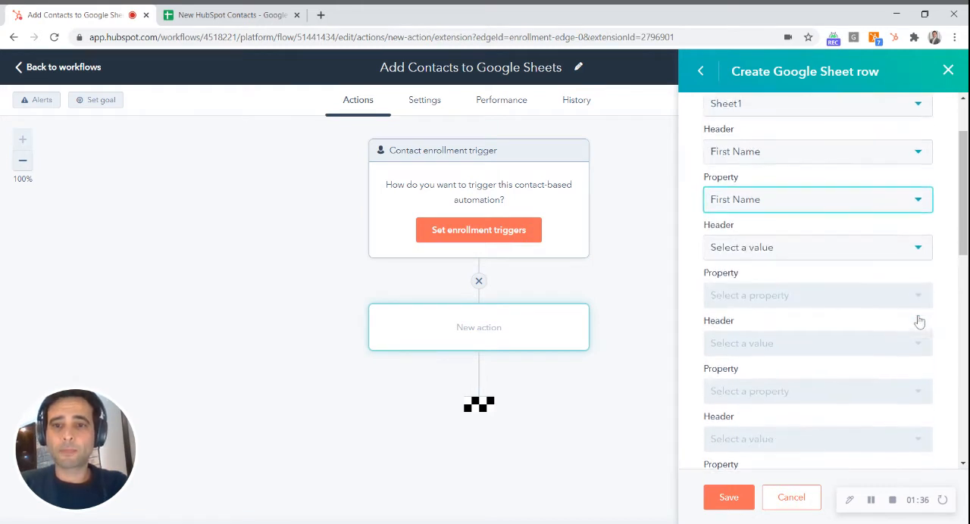
left_click(850, 251)
left_click(755, 335)
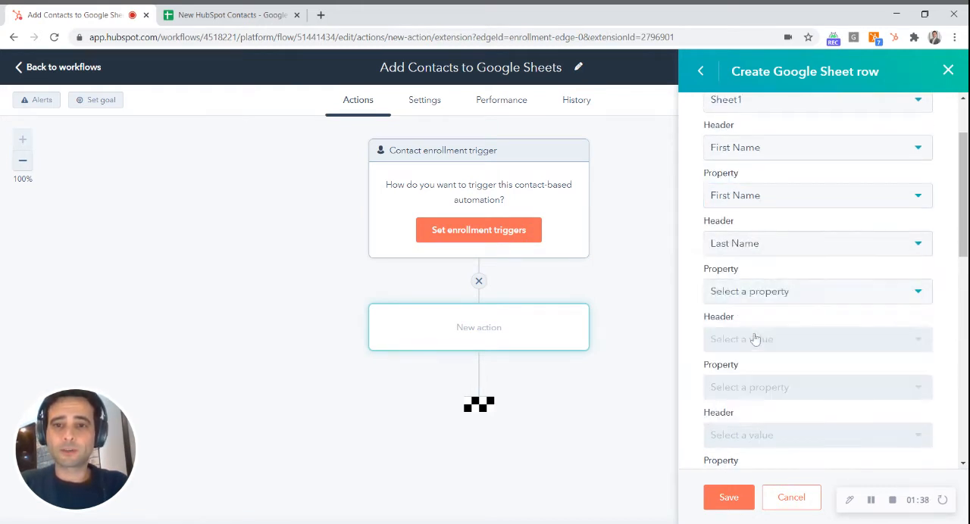
left_click(857, 301)
type("Las")
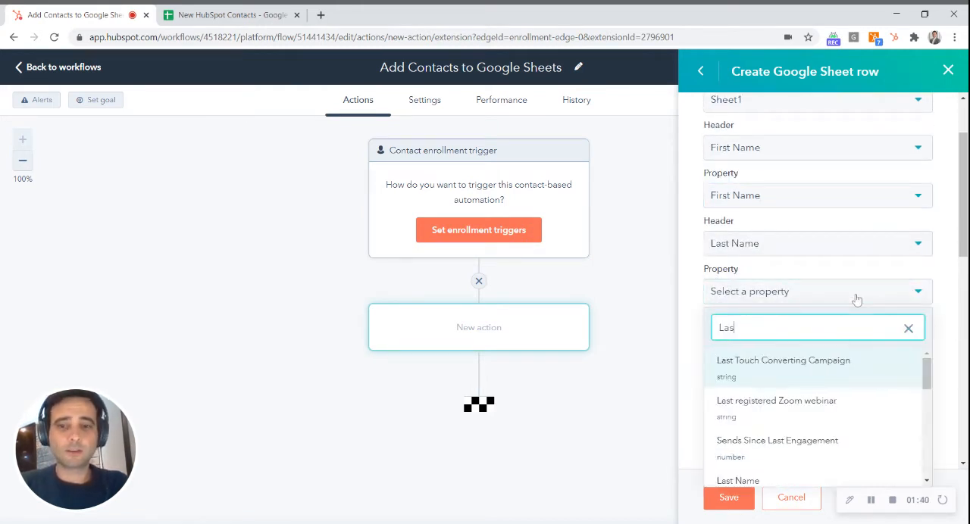
type("t Na")
key("Return")
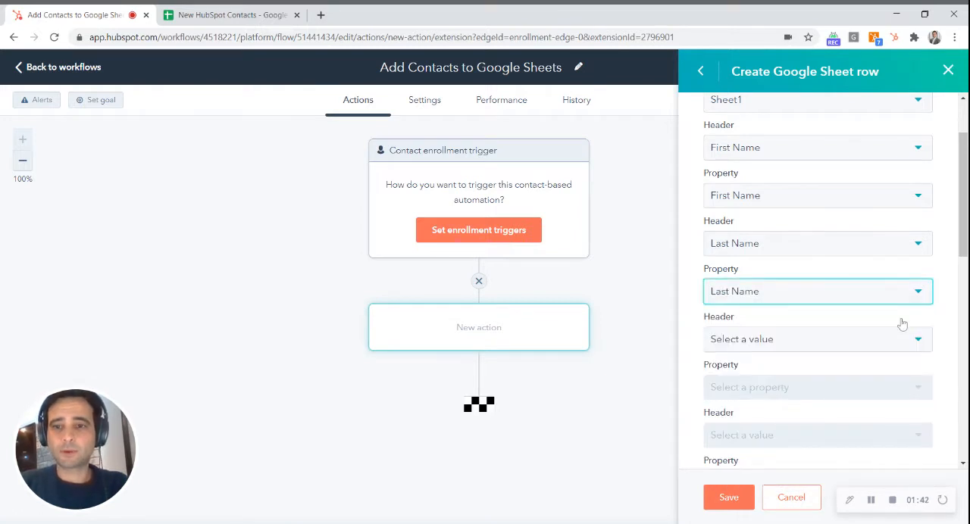
Map the Recent Conversion header to the Recent Conversion contact property in the third header and property pair.
scroll(901, 321, "down", 1)
left_click(883, 255)
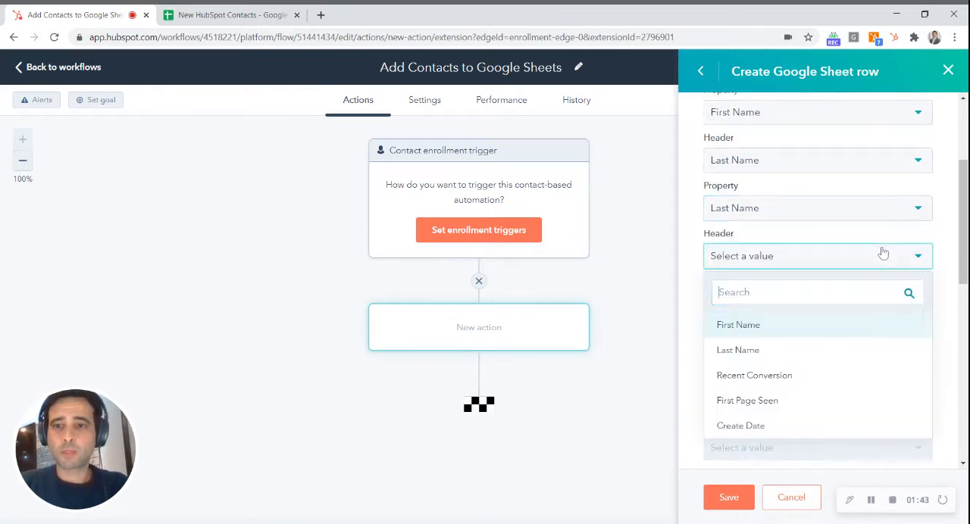
left_click(753, 375)
left_click(848, 313)
type("recent")
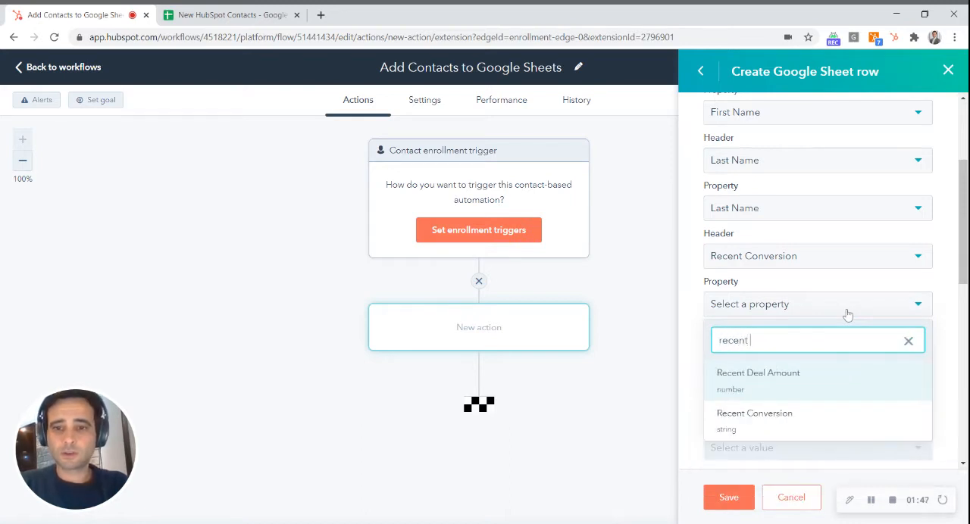
key("Down")
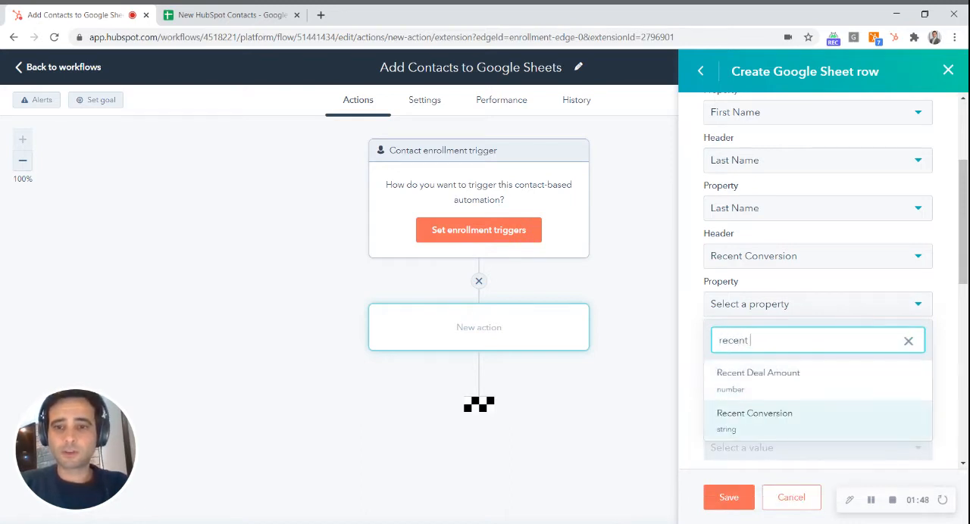
key("Return")
Map the First Page Seen header to the First Page Seen contact property in the fourth header and property pair.
scroll(913, 279, "down", 1)
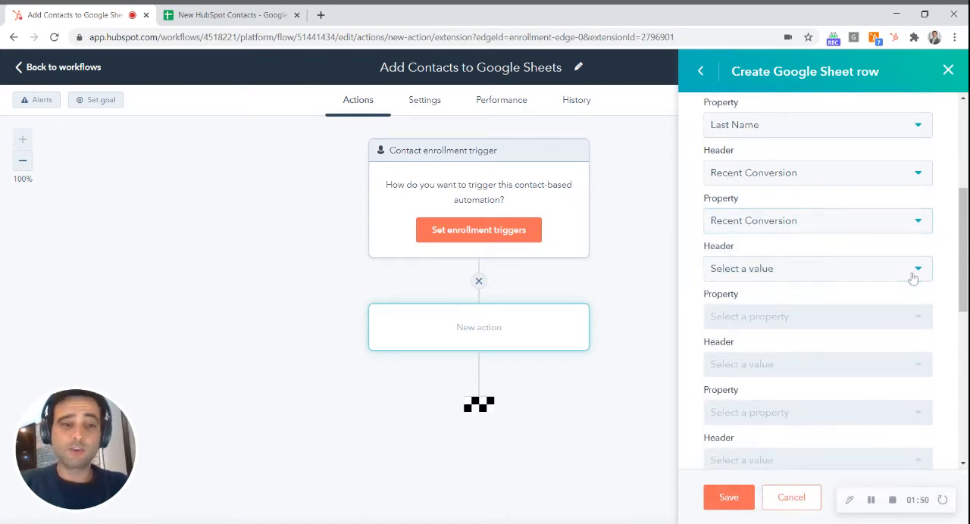
left_click(889, 271)
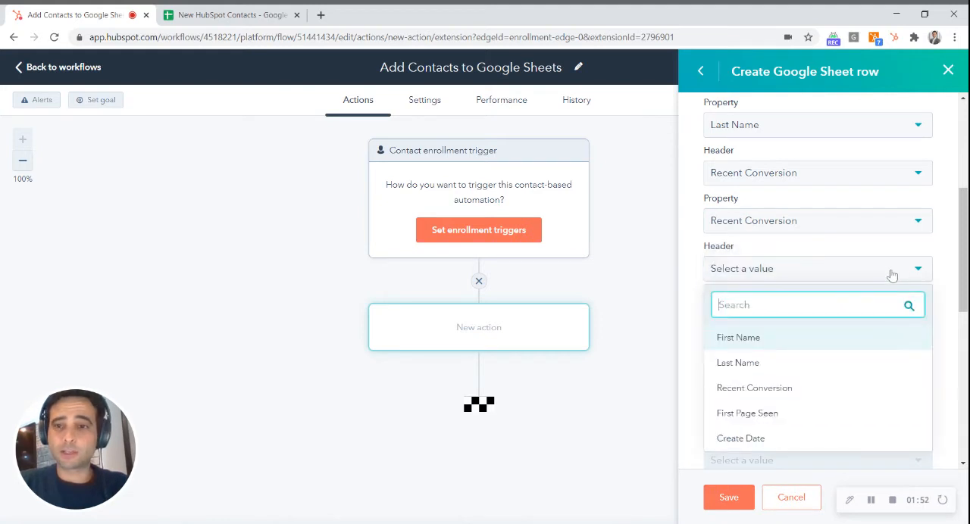
left_click(750, 413)
left_click(889, 315)
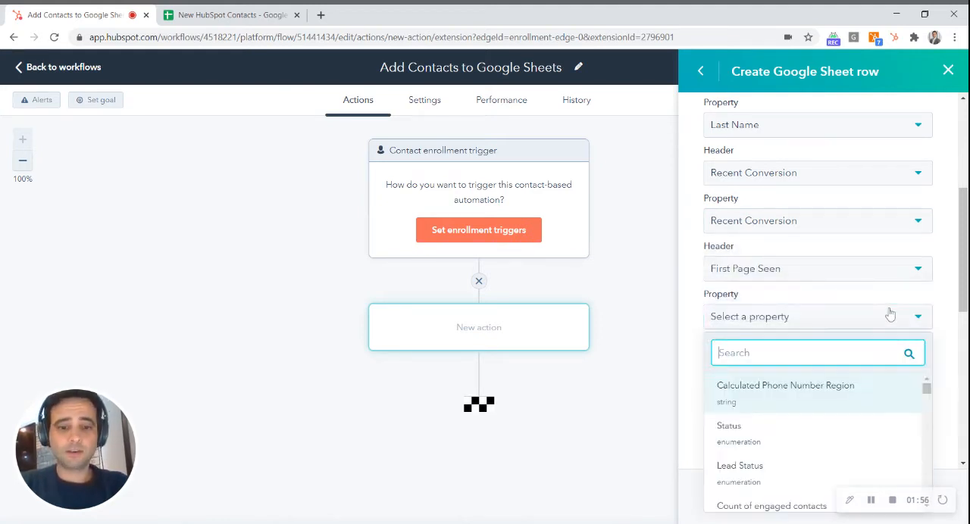
type("firs")
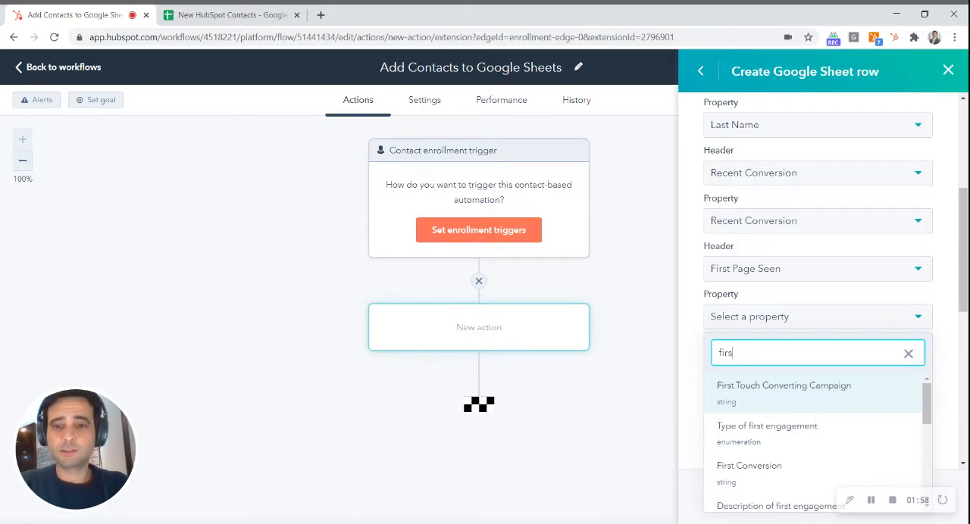
type("t pa")
key("Return")
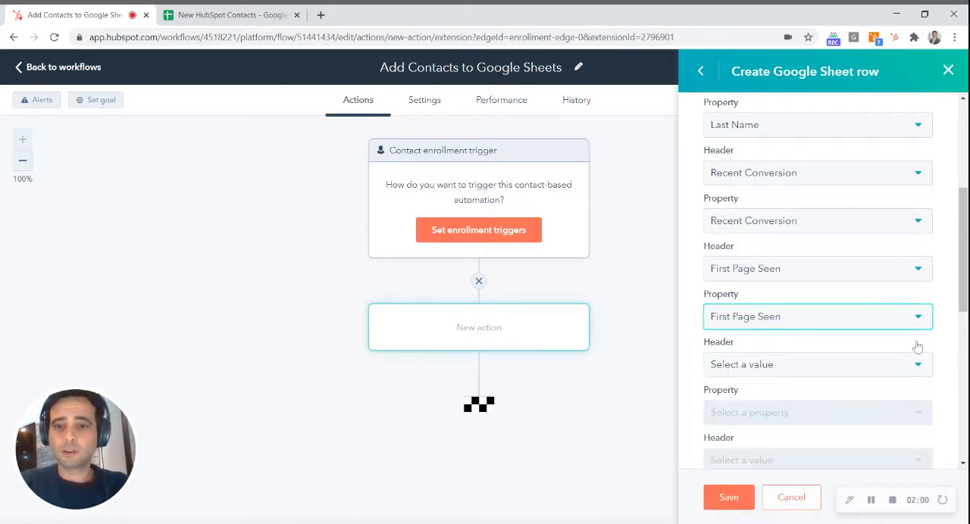
Map the Create Date header to the Created by user ID property in the fifth pair and save the row action.
scroll(918, 346, "down", 1)
left_click(919, 297)
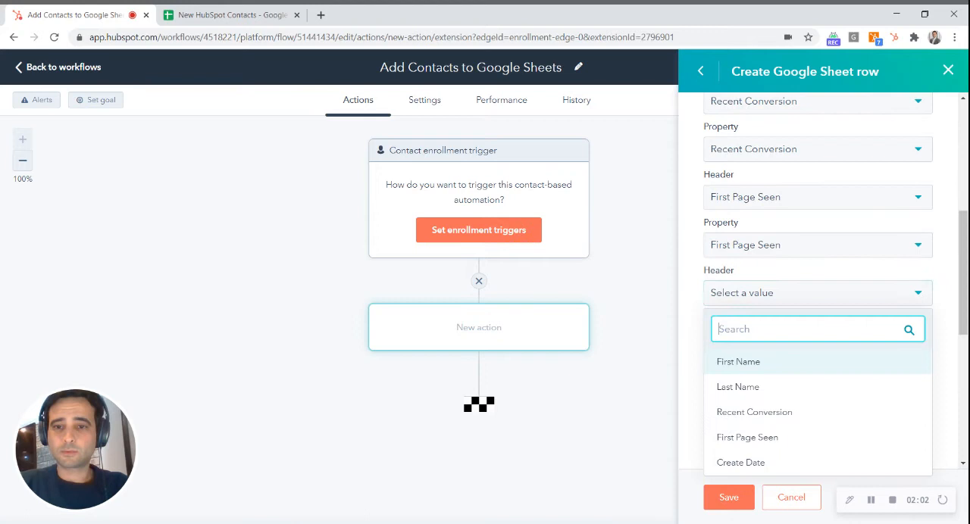
left_click(811, 462)
left_click(909, 351)
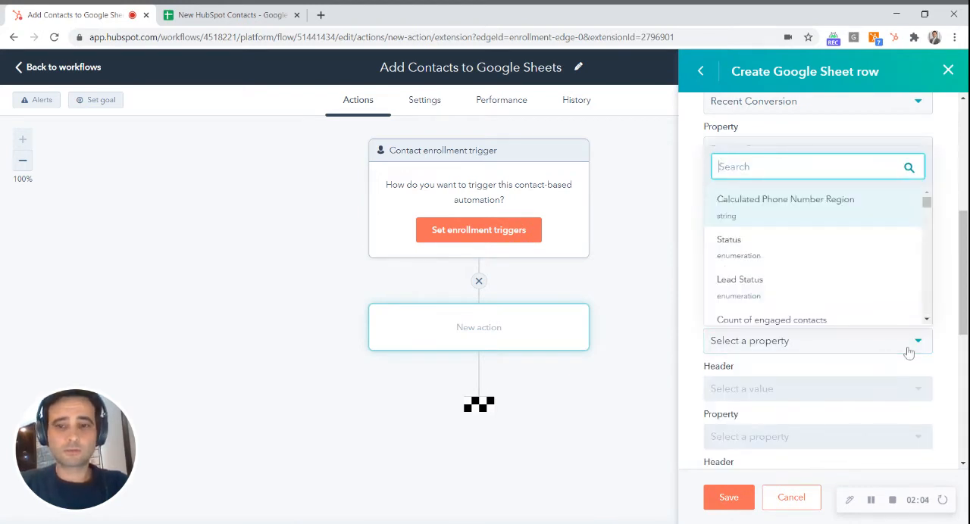
type("crea")
key("Return")
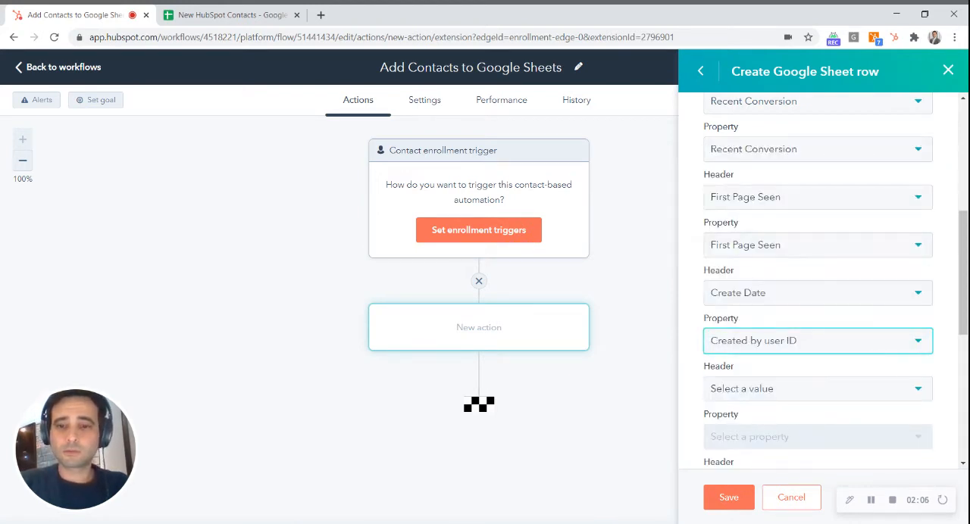
left_click(727, 497)
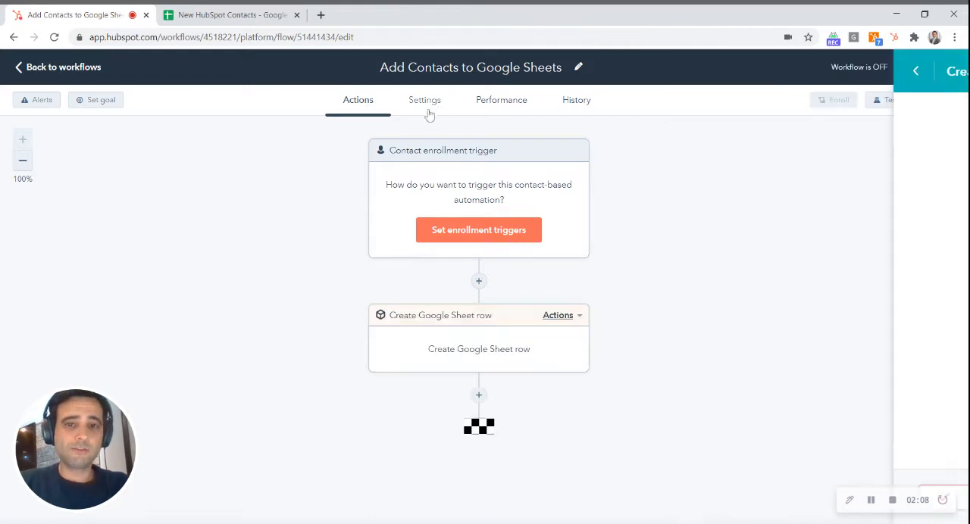
Set the workflow's enrollment trigger to the contact property Create date is after 01/01/2021 and save it.
left_click(461, 165)
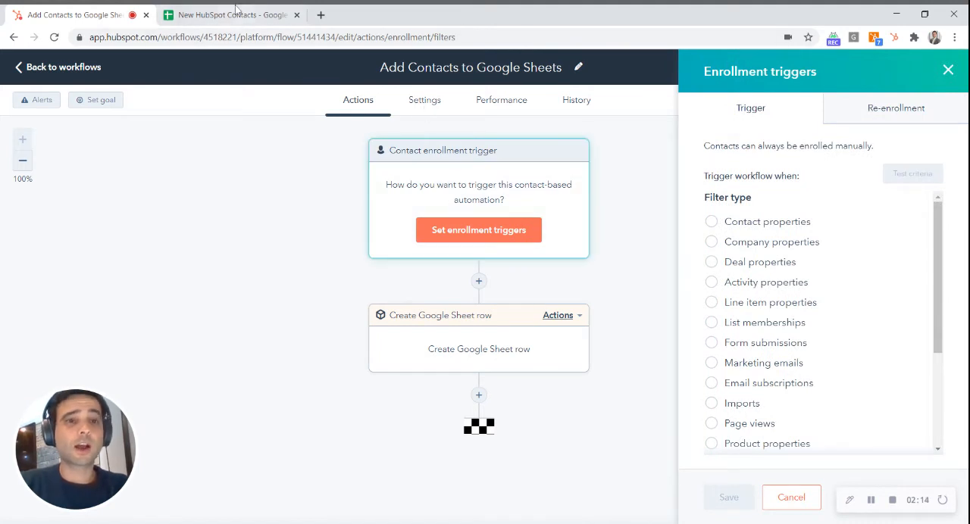
left_click(773, 223)
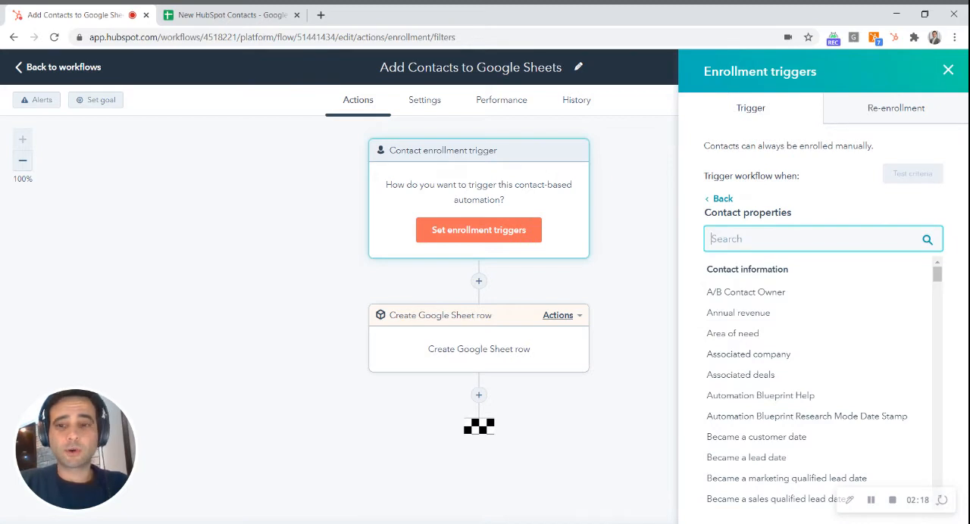
type("create")
left_click(737, 297)
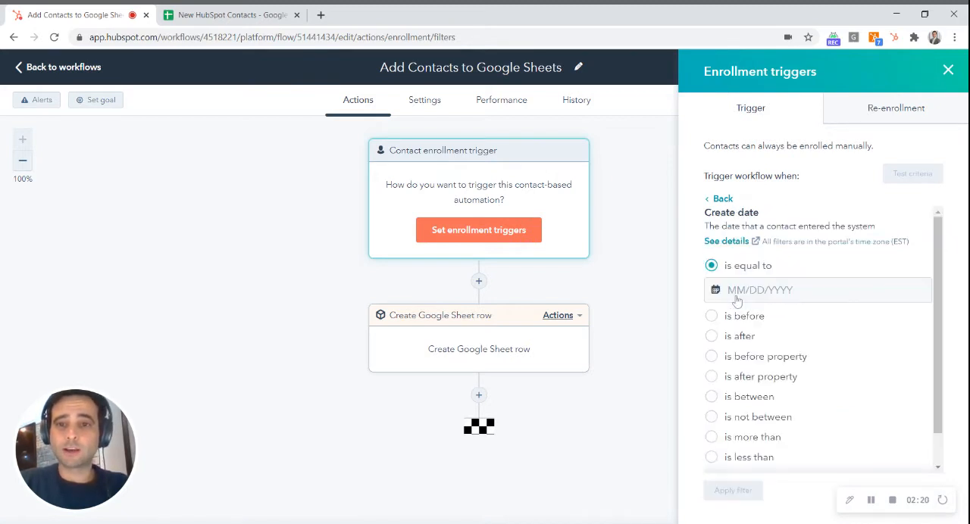
left_click(734, 338)
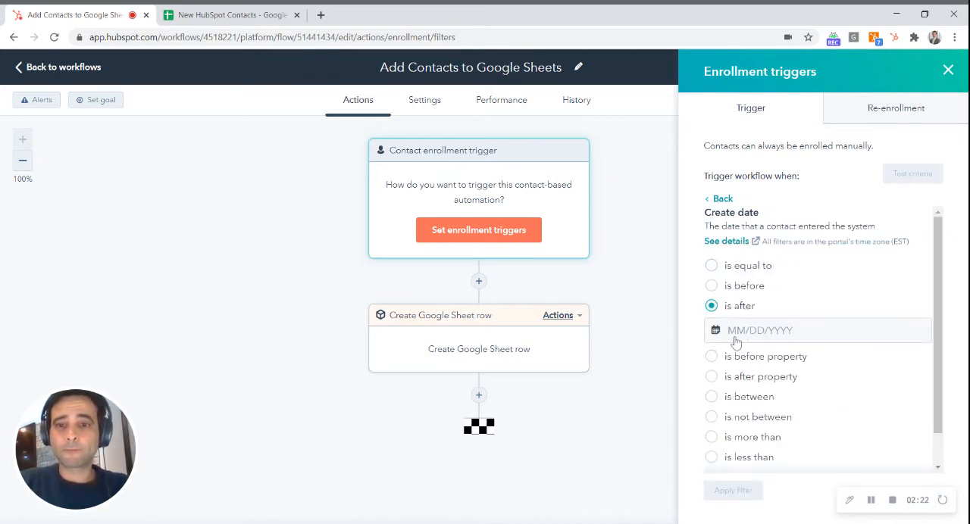
left_click(758, 330)
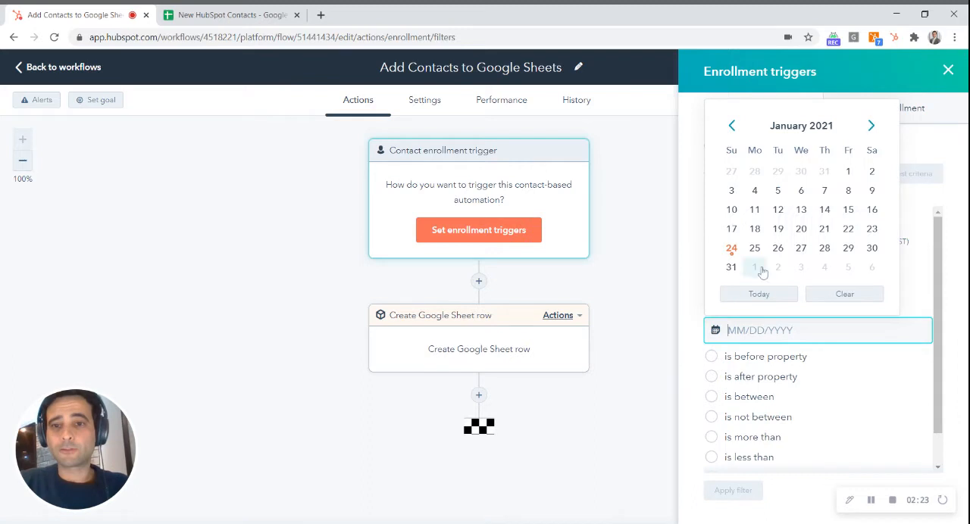
left_click(842, 169)
left_click(732, 491)
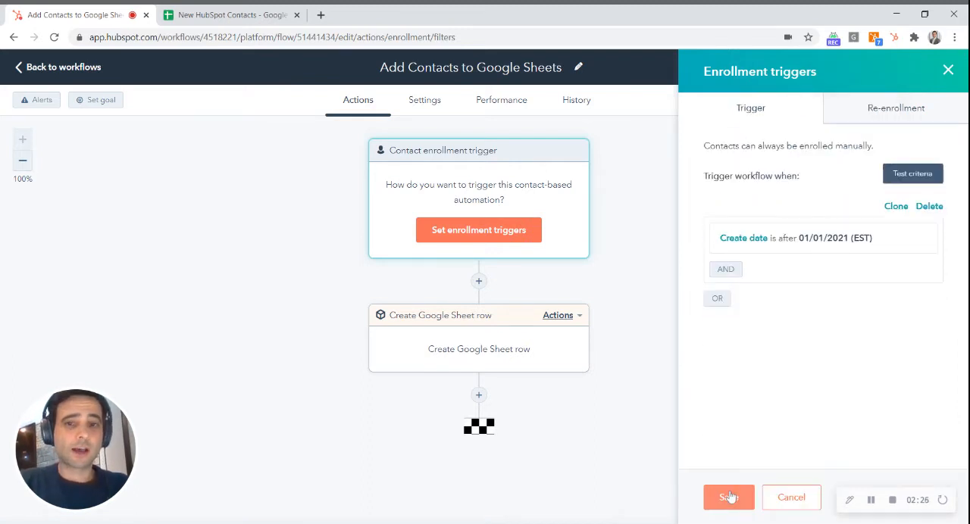
left_click(729, 498)
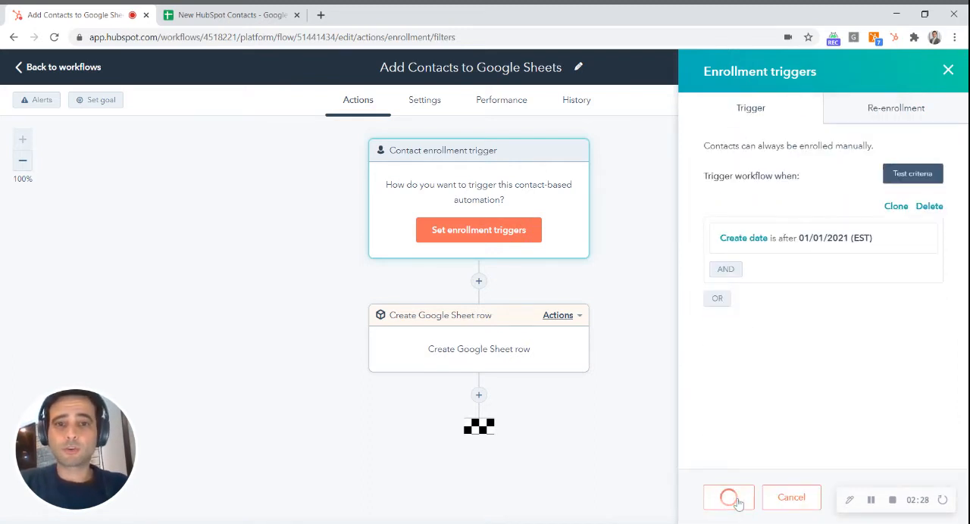
Review the workflow, choose to enroll existing contacts who meet the trigger criteria as of now, and turn it on.
left_click(944, 69)
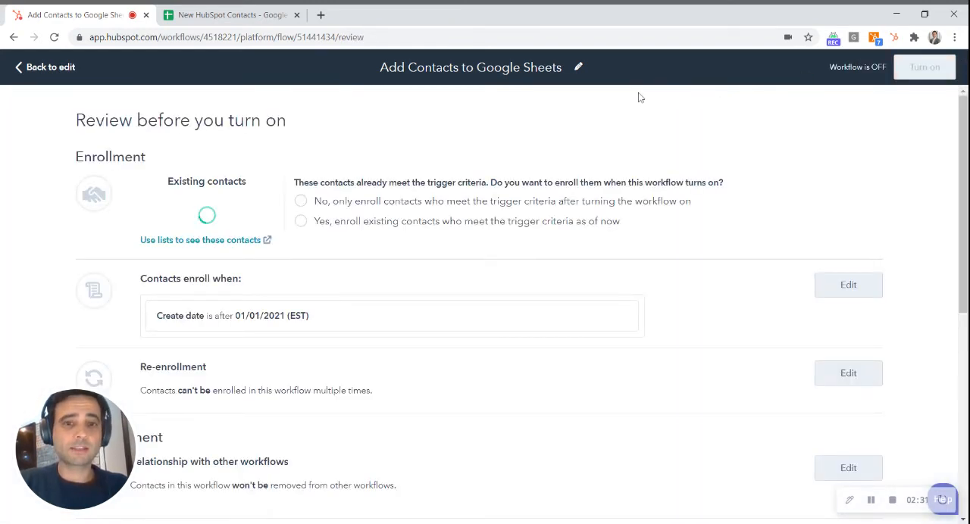
left_click(422, 222)
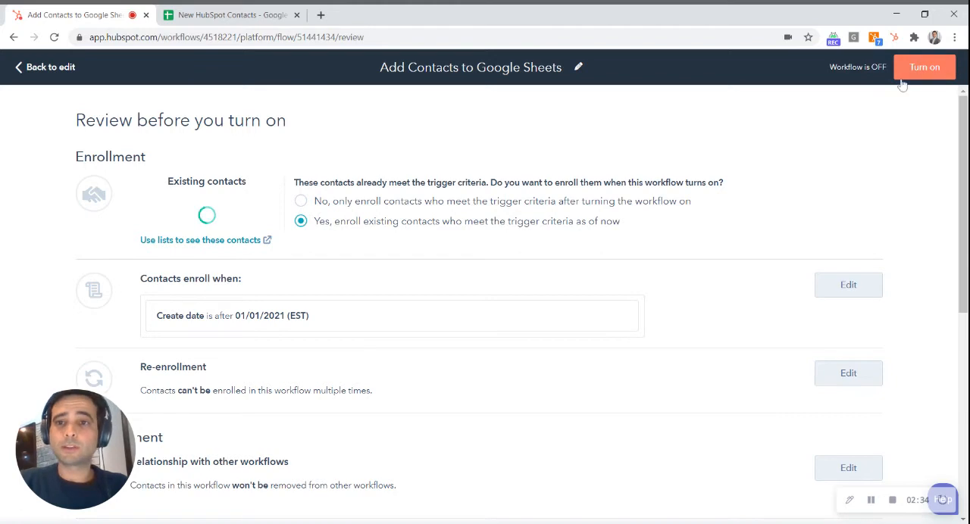
left_click(926, 68)
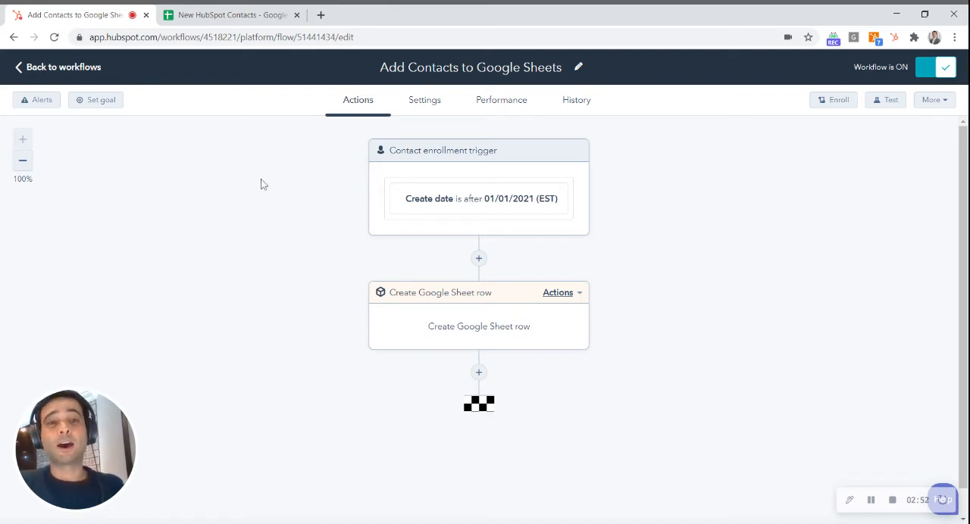
Check the New HubSpot Contacts sheet for new rows and the workflow's action logs for events.
left_click(250, 24)
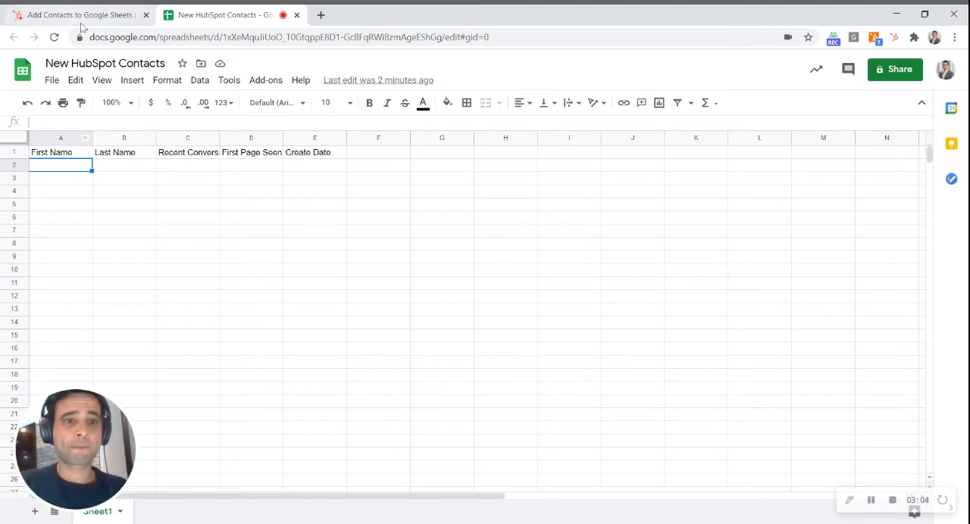
left_click(106, 9)
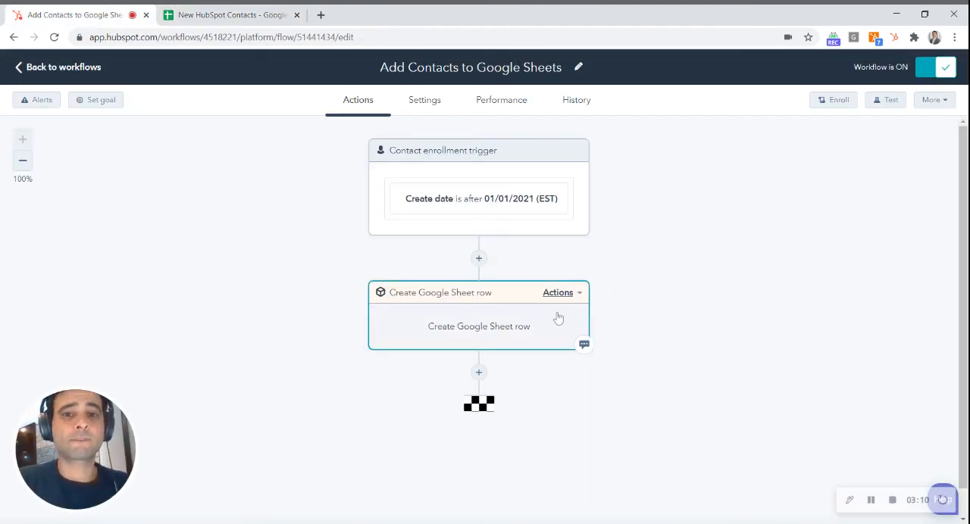
left_click(584, 108)
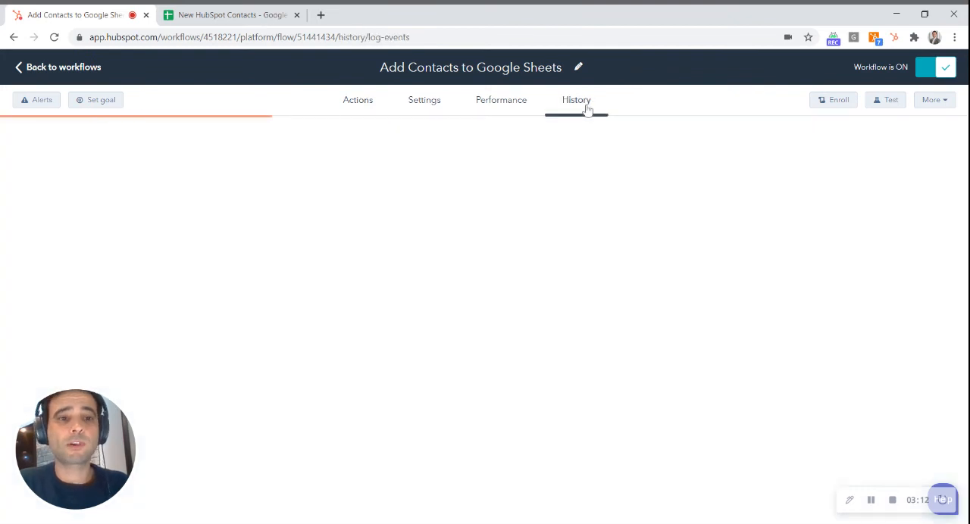
left_click(361, 106)
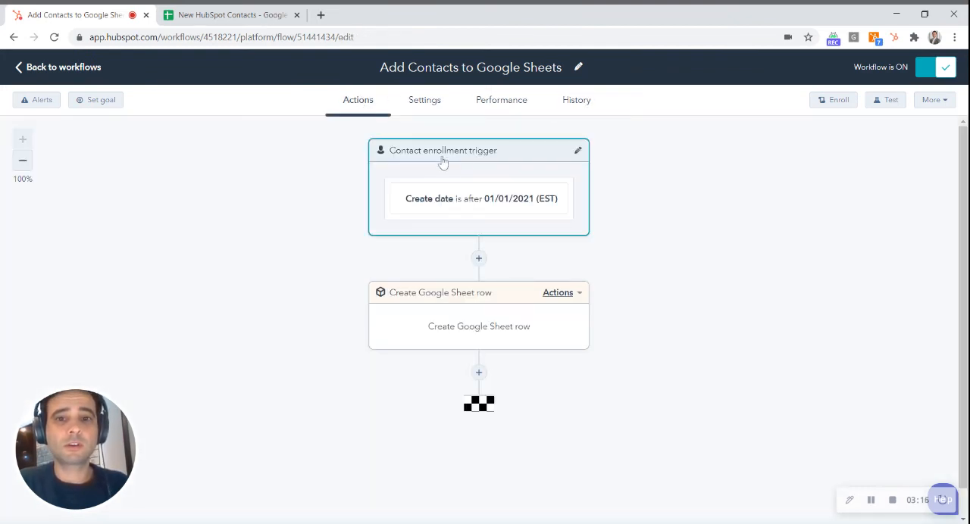
Inspect the Create date filter in the workflow's enrollment trigger and close it without changing anything.
left_click(479, 174)
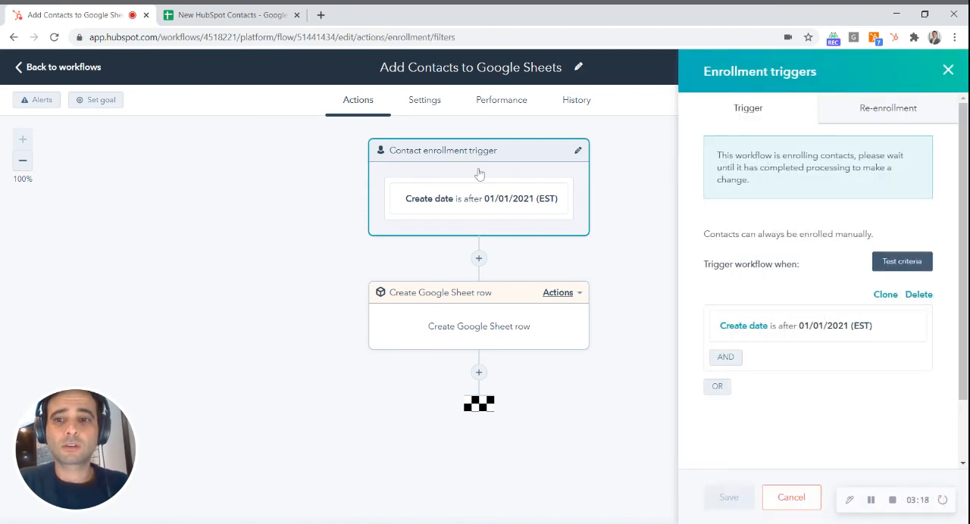
left_click(828, 336)
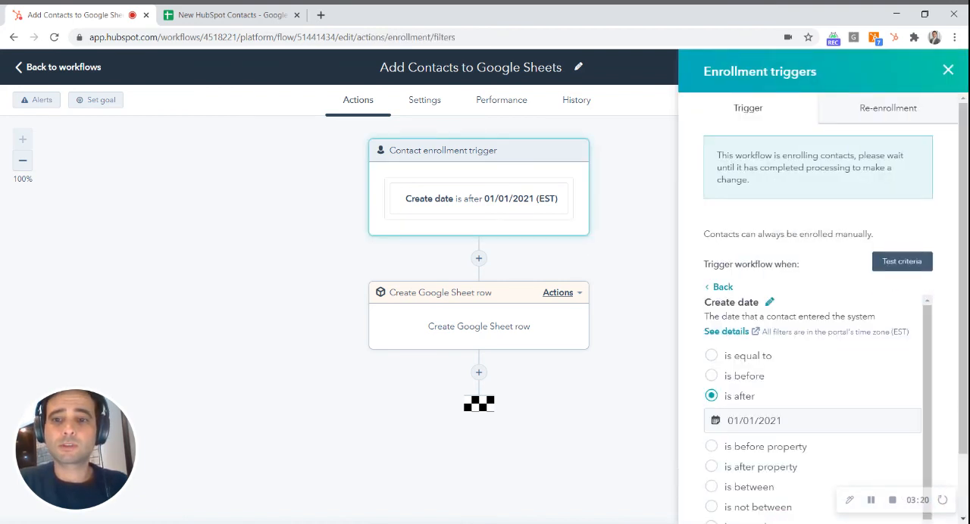
scroll(865, 227, "down", 1)
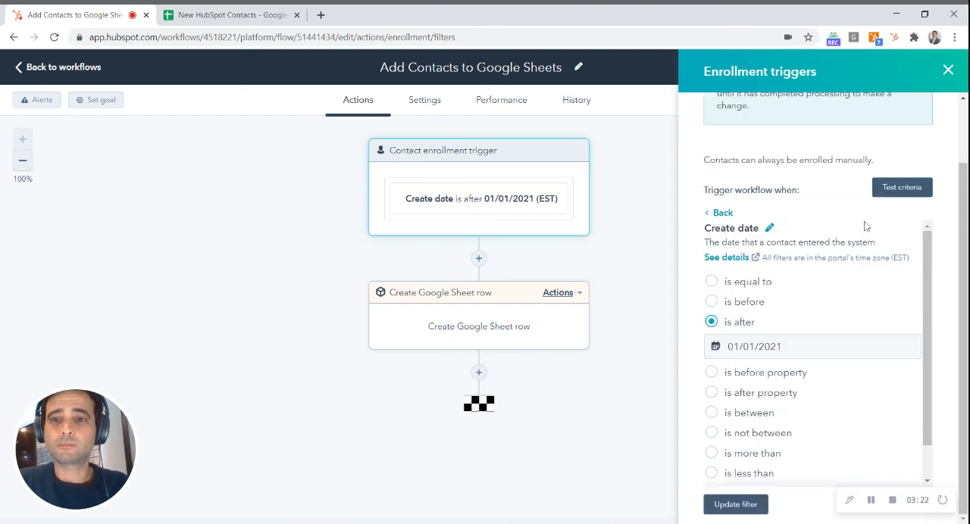
left_click(947, 68)
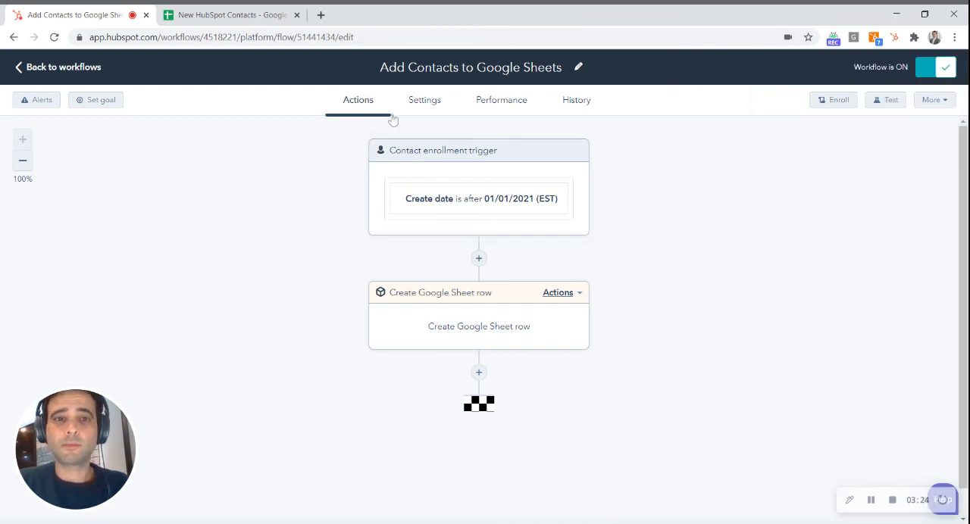
Look through the contact rows in the New HubSpot Contacts sheet and return to the HubSpot workflow.
left_click(34, 70)
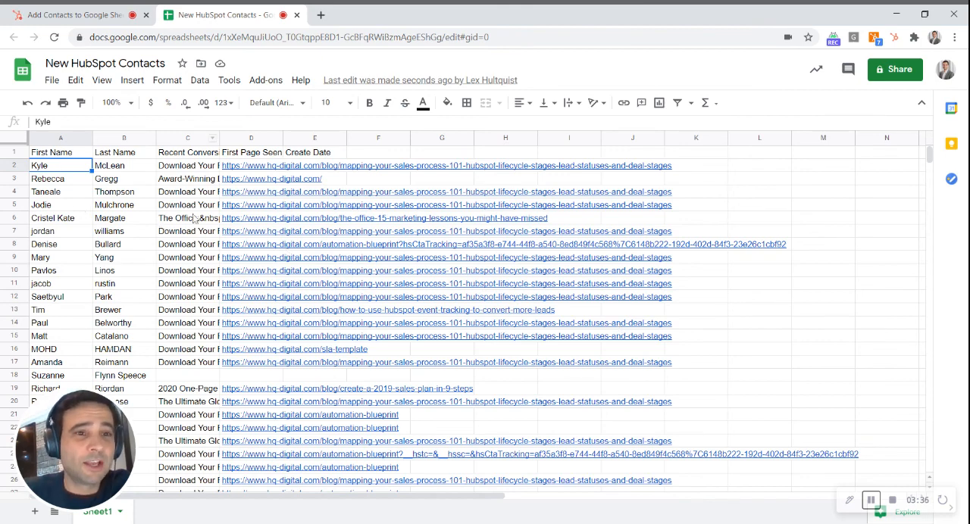
scroll(247, 251, "down", 3)
scroll(248, 251, "up", 3)
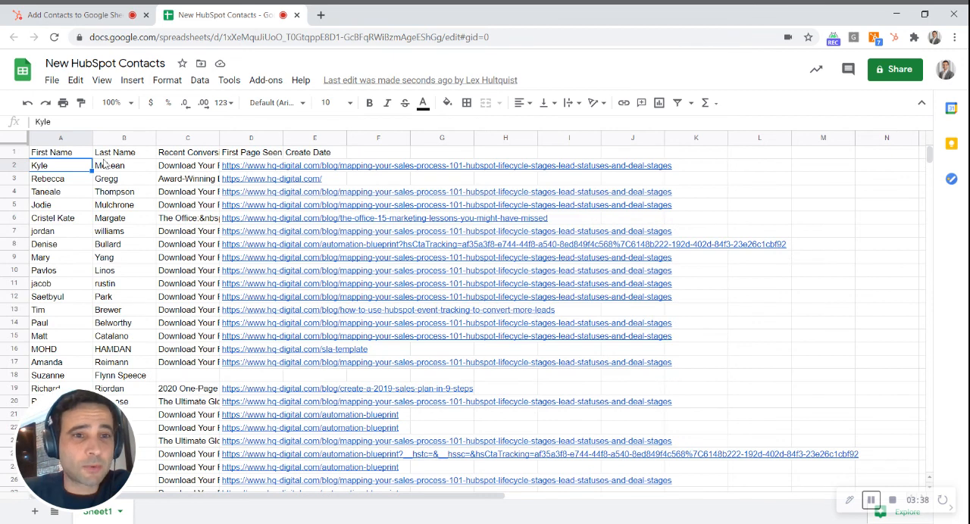
left_click(117, 17)
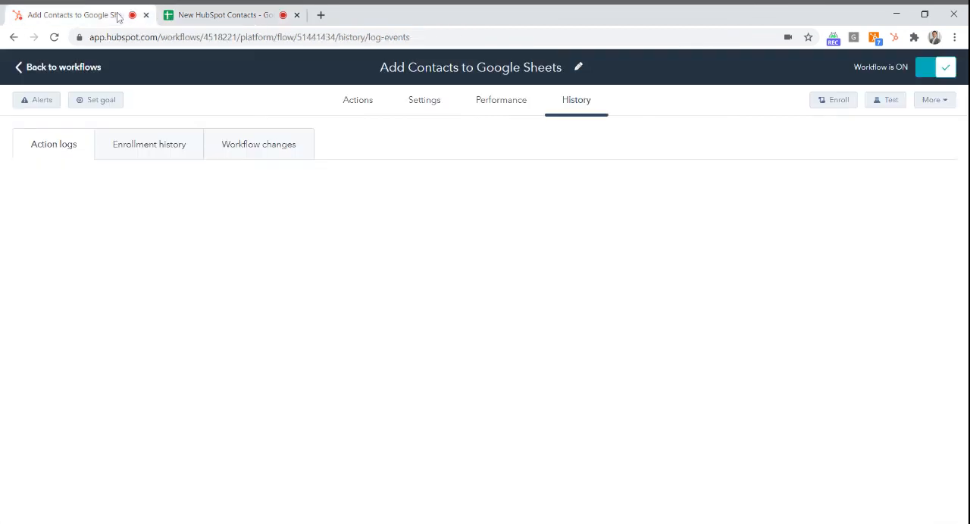